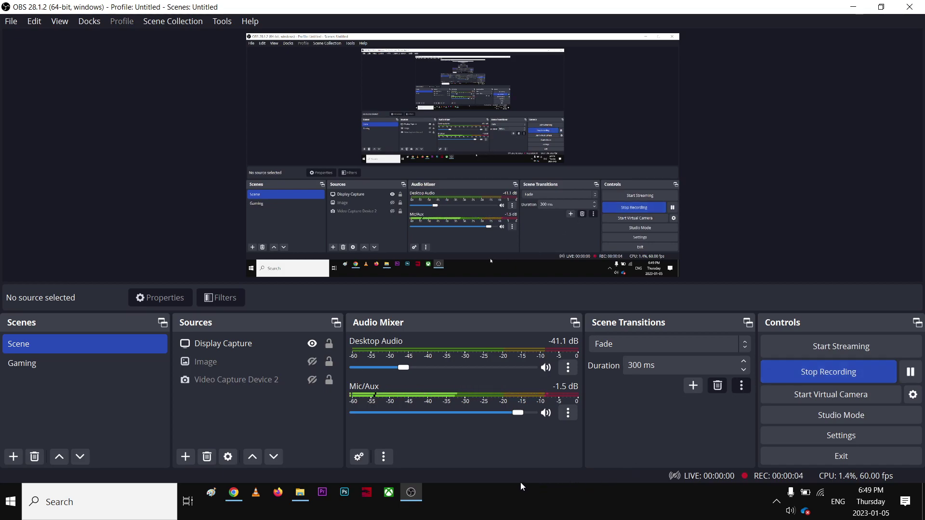
Step: Minimize OBS and close the File Explorer 'This PC' window to reveal the desktop
click(852, 7)
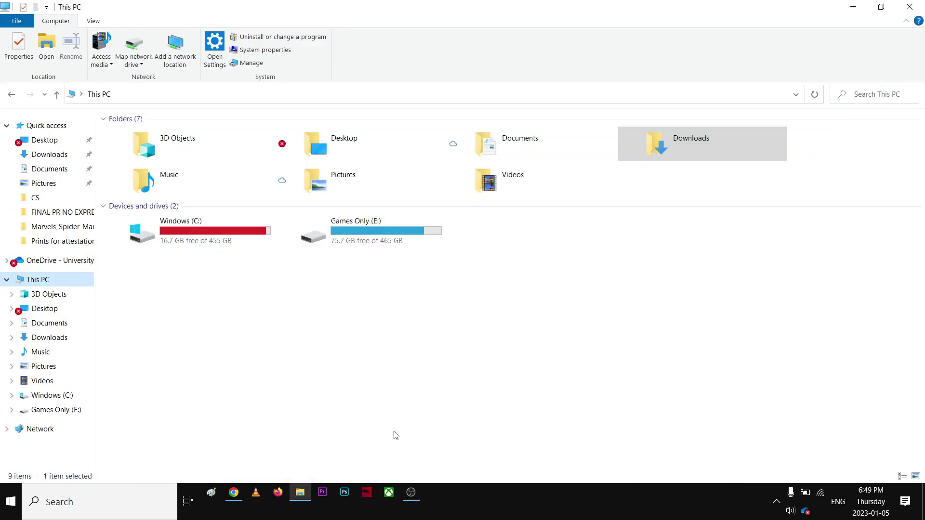
click(909, 7)
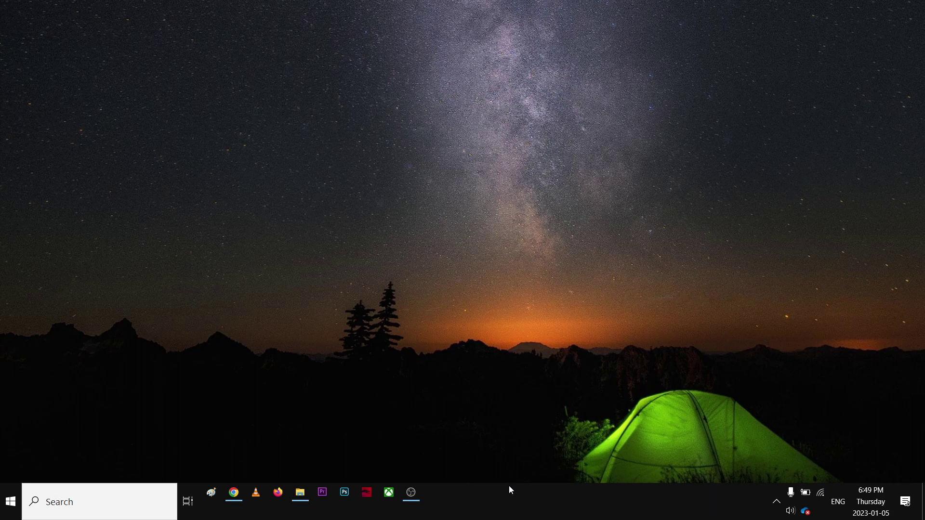
Step: Unlock the taskbar and drag its top edge down to a single-row height
right_click(510, 490)
click(550, 456)
drag(476, 484, 476, 502)
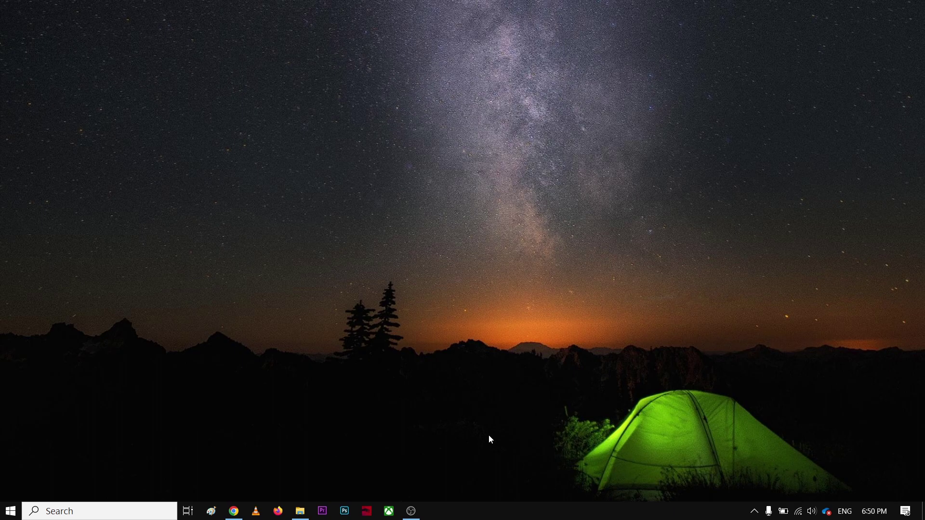
Step: Restore OBS from its taskbar icon, minimize it, then restore it again
click(412, 511)
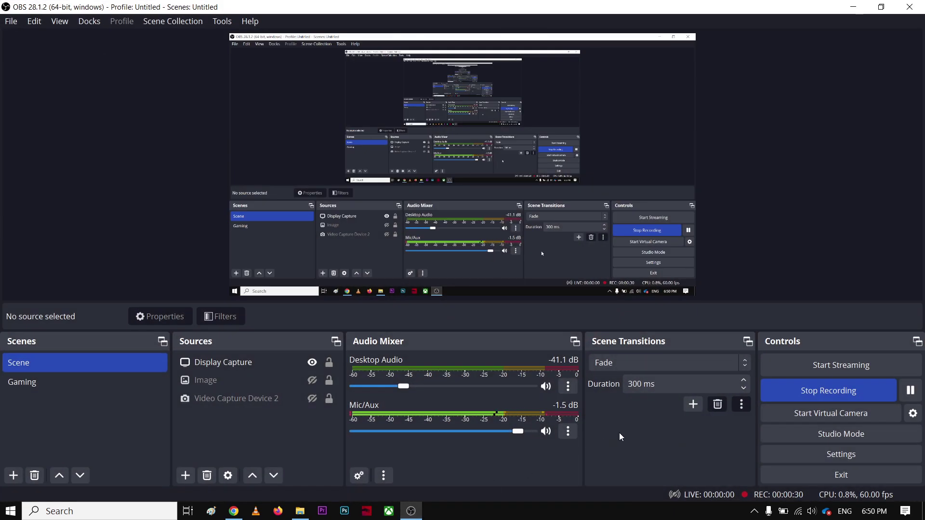
click(850, 6)
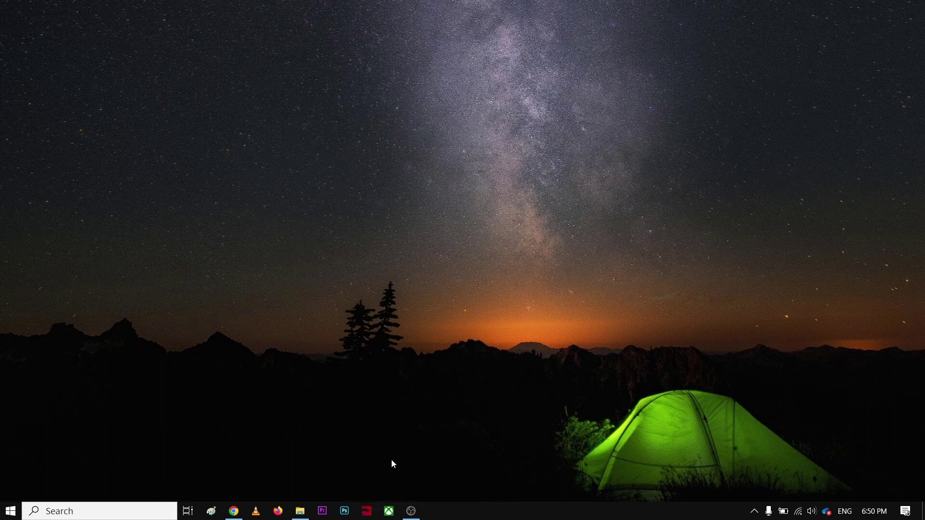
click(410, 511)
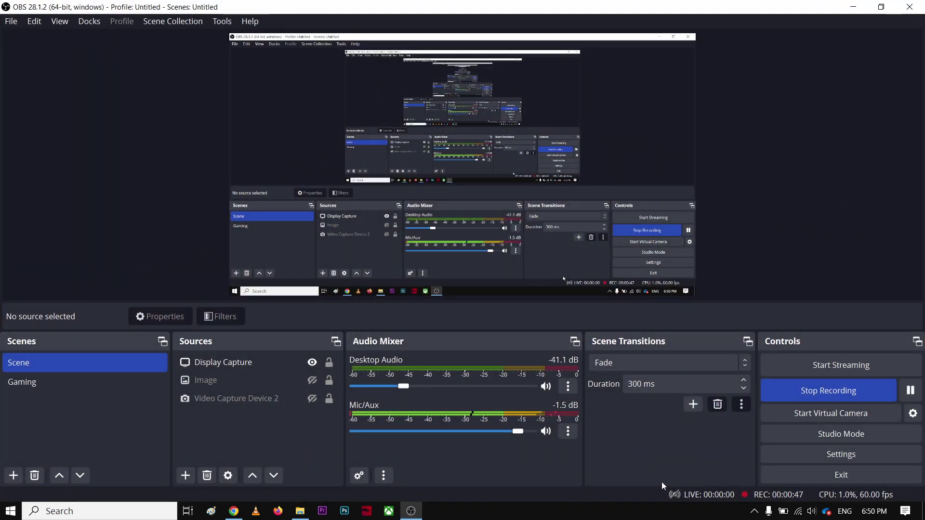